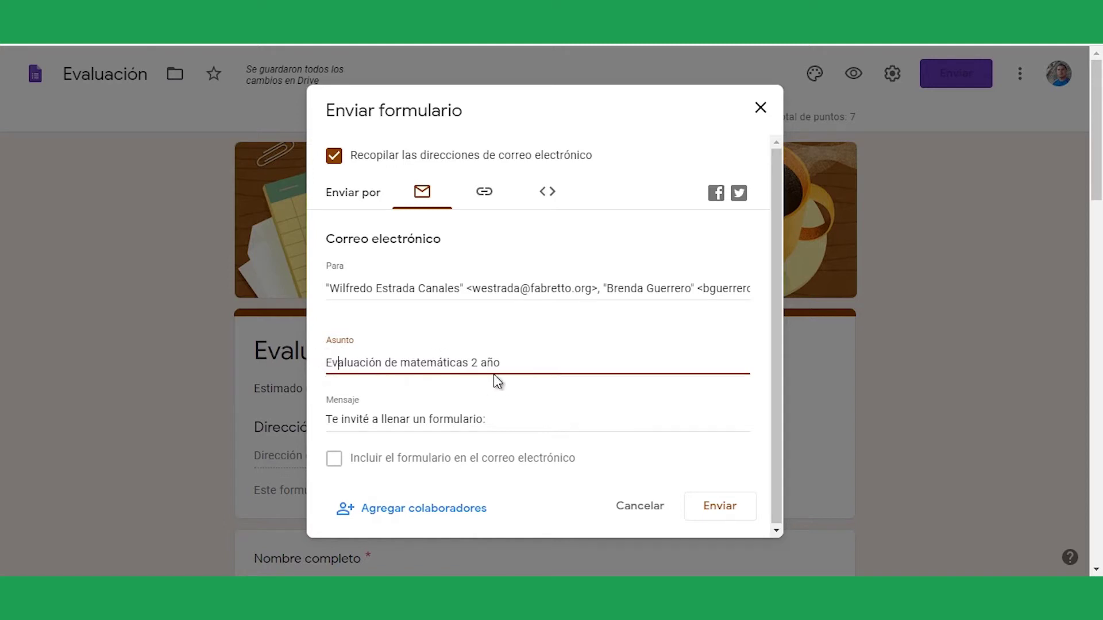
Replace the form invitation email's message with "Estimad@s, les comparto examen del segundo corte evaluativo de matemáticas.".
click(379, 419)
click(522, 420)
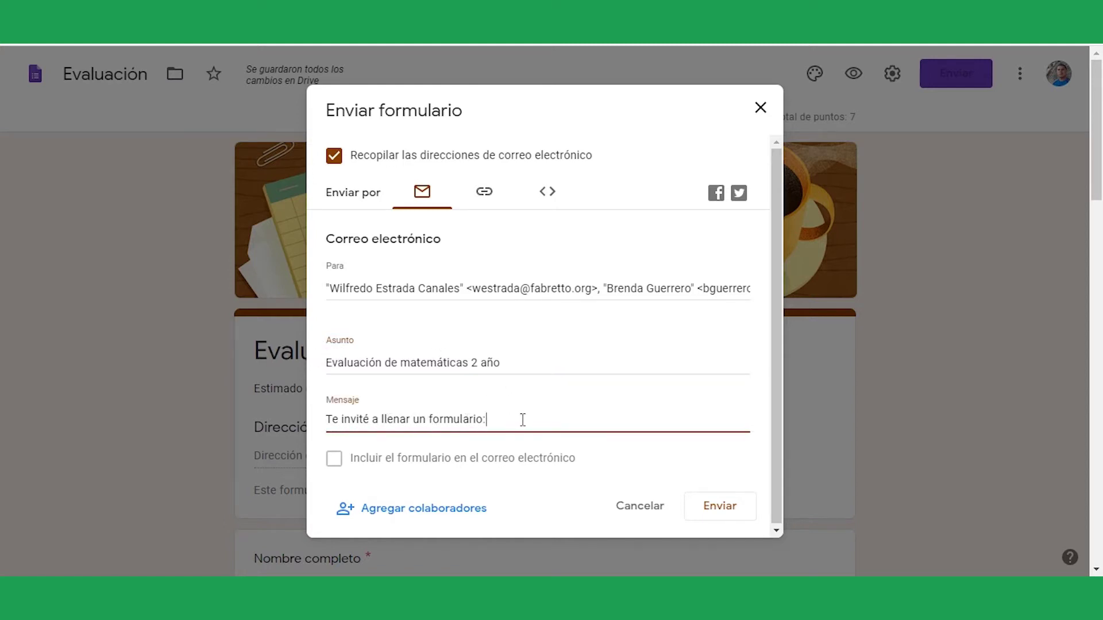
drag(521, 420, 316, 416)
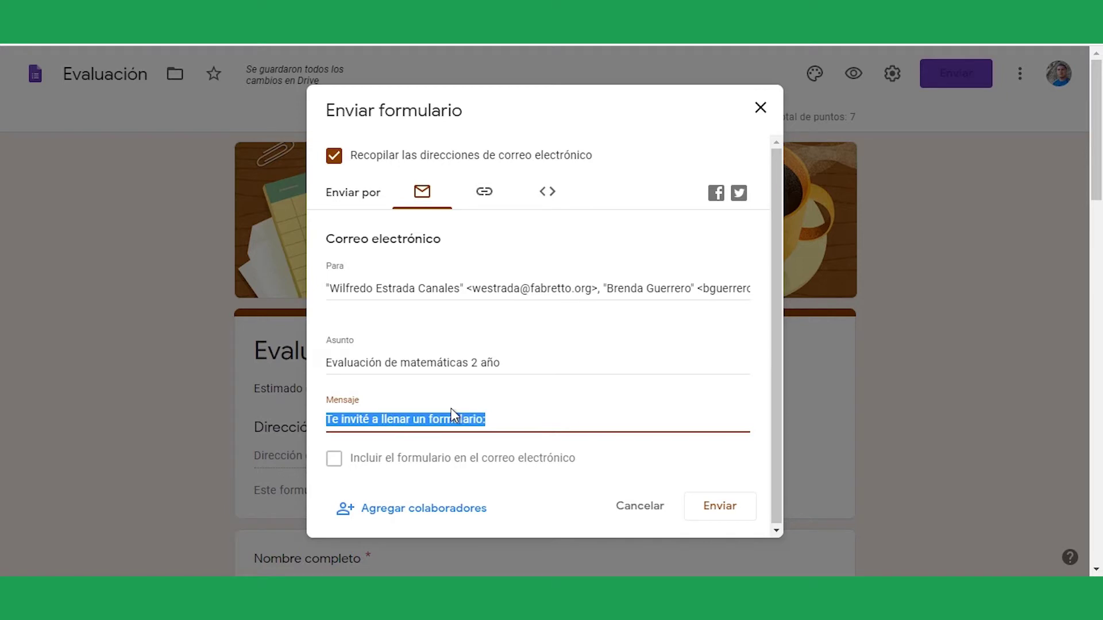
text(Estimad@s, les comparto examen del segundo corte evaluativo de matemáticas.)
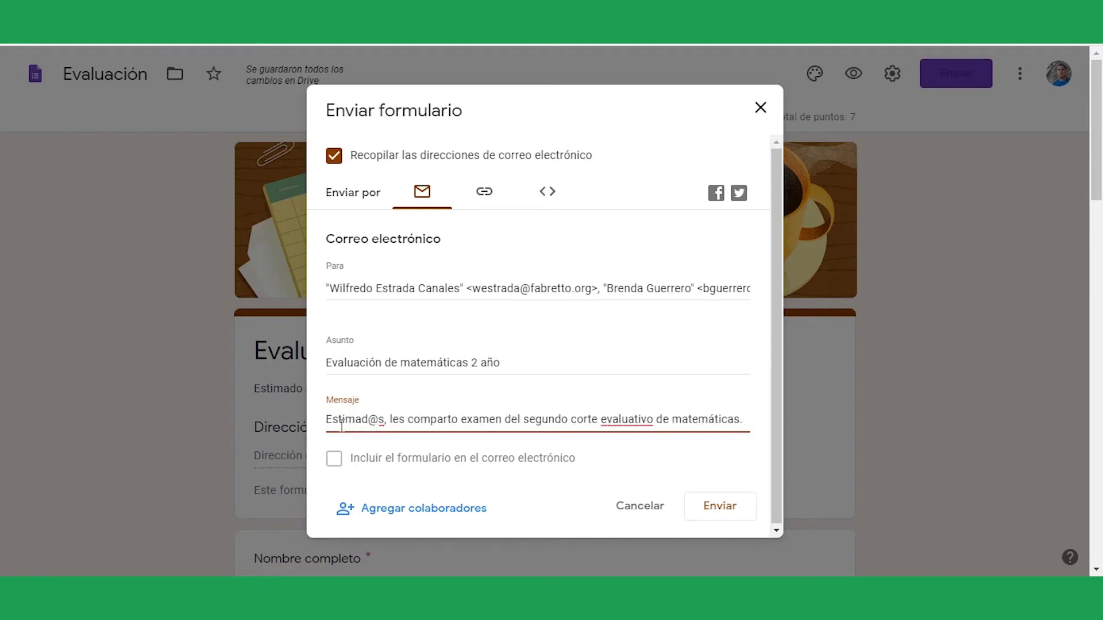
click(503, 367)
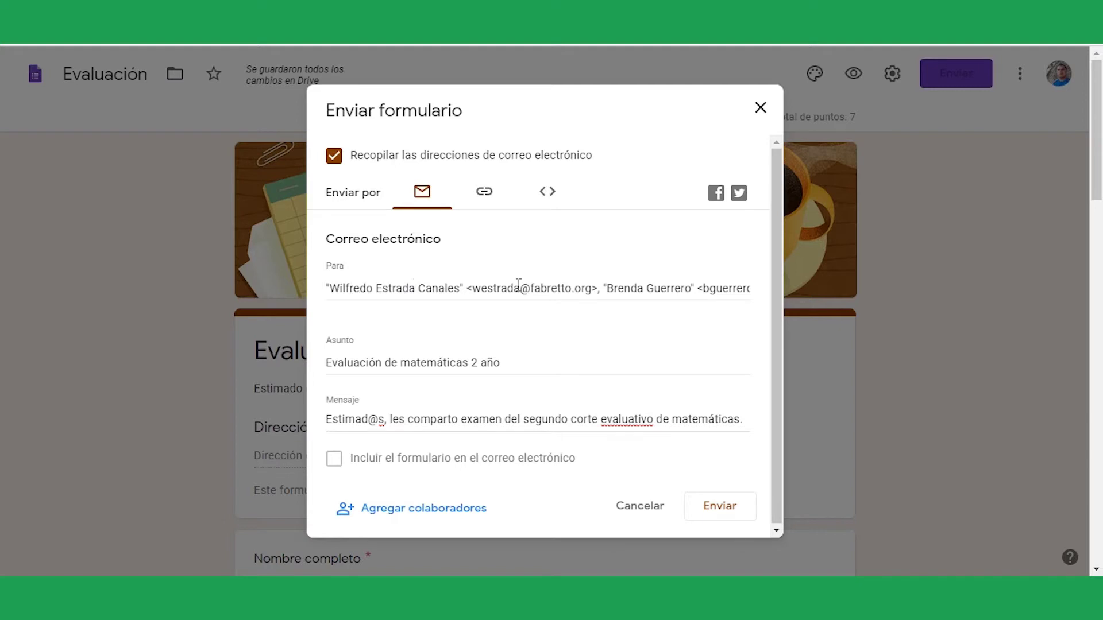
click(396, 288)
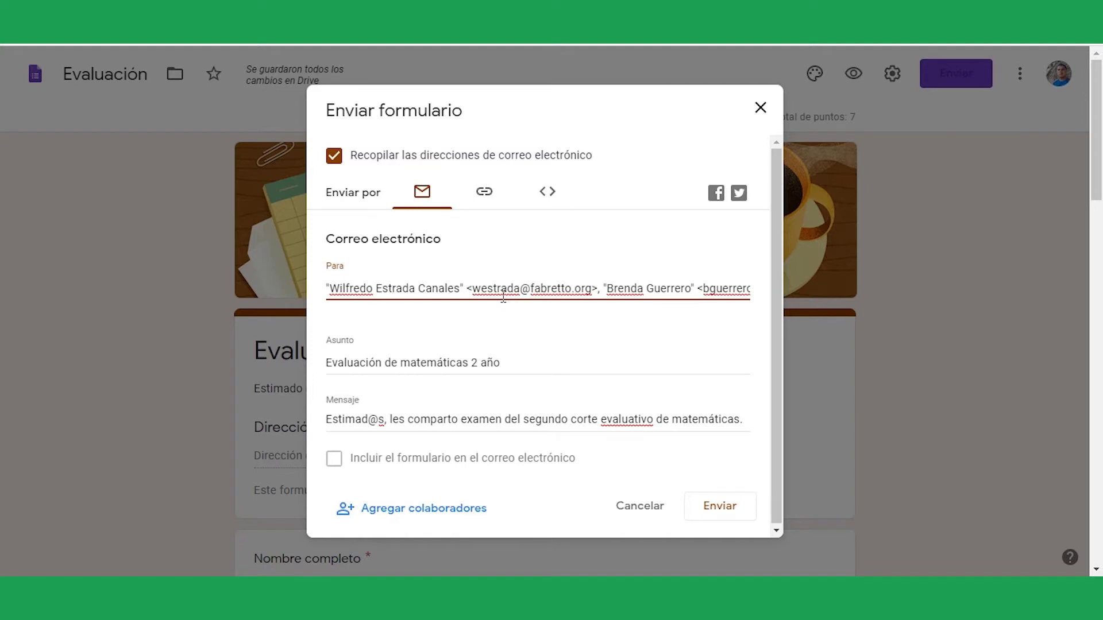
Generate a shortened link for sending the form and choose to share the form on Facebook.
click(487, 195)
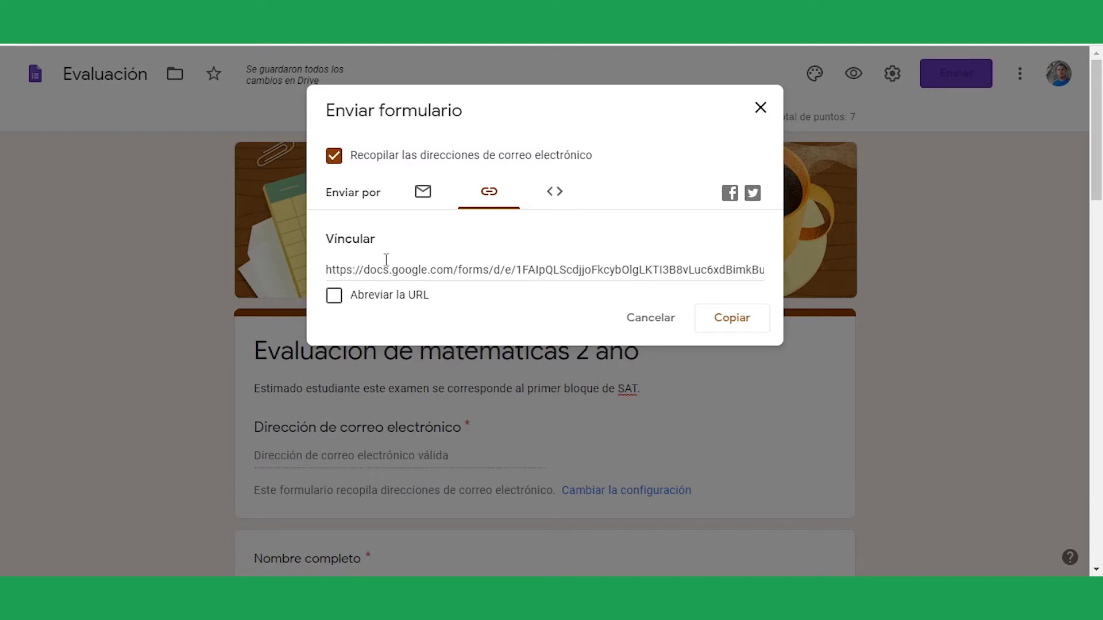
click(334, 298)
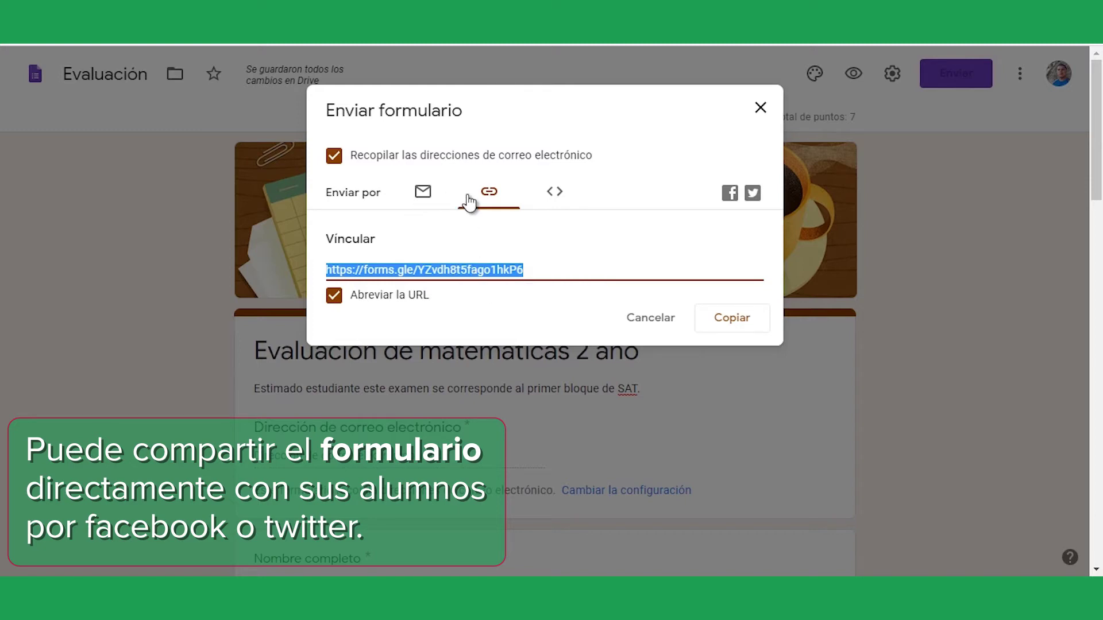
click(731, 198)
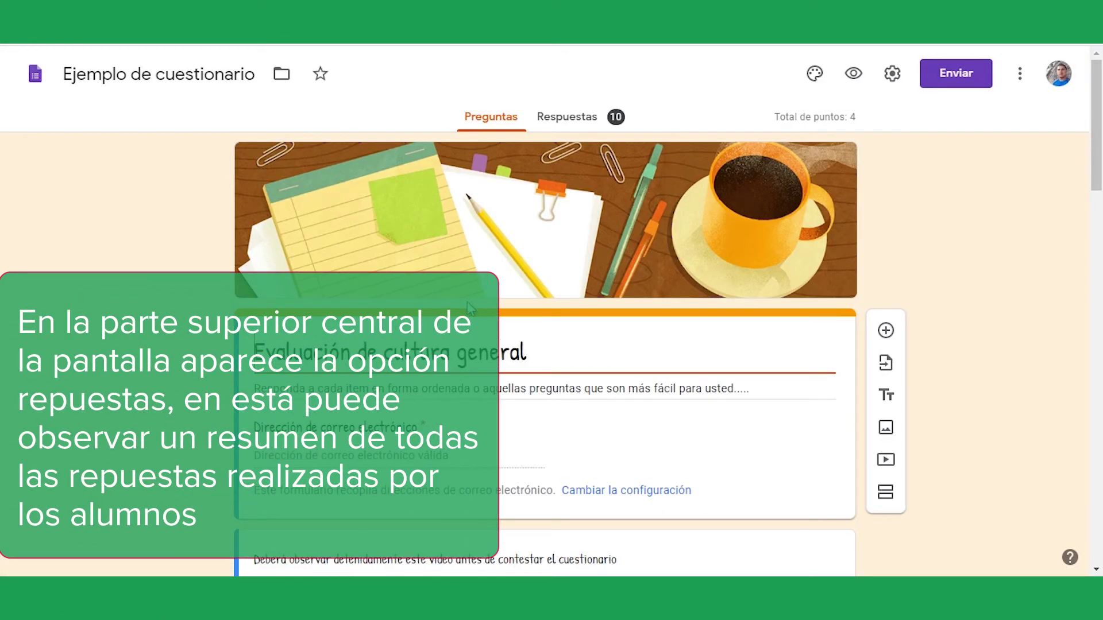
Open the responses of Ejemplo de cuestionario and review the summary statistics, score distribution and per-question results.
click(584, 126)
scroll(513, 260, down, 10)
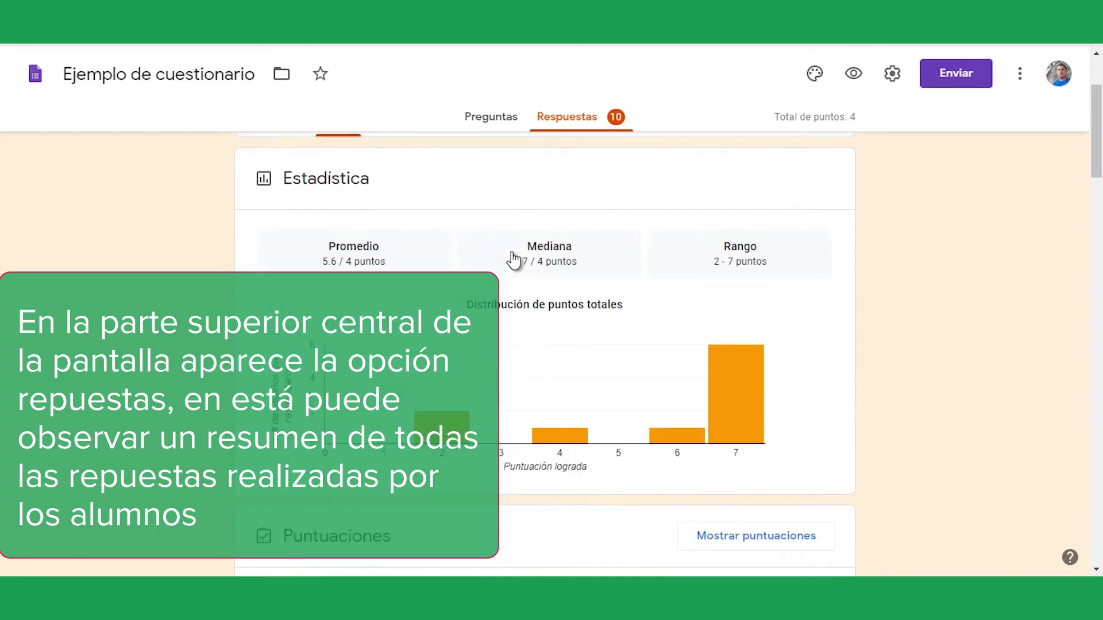
scroll(513, 258, down, 15)
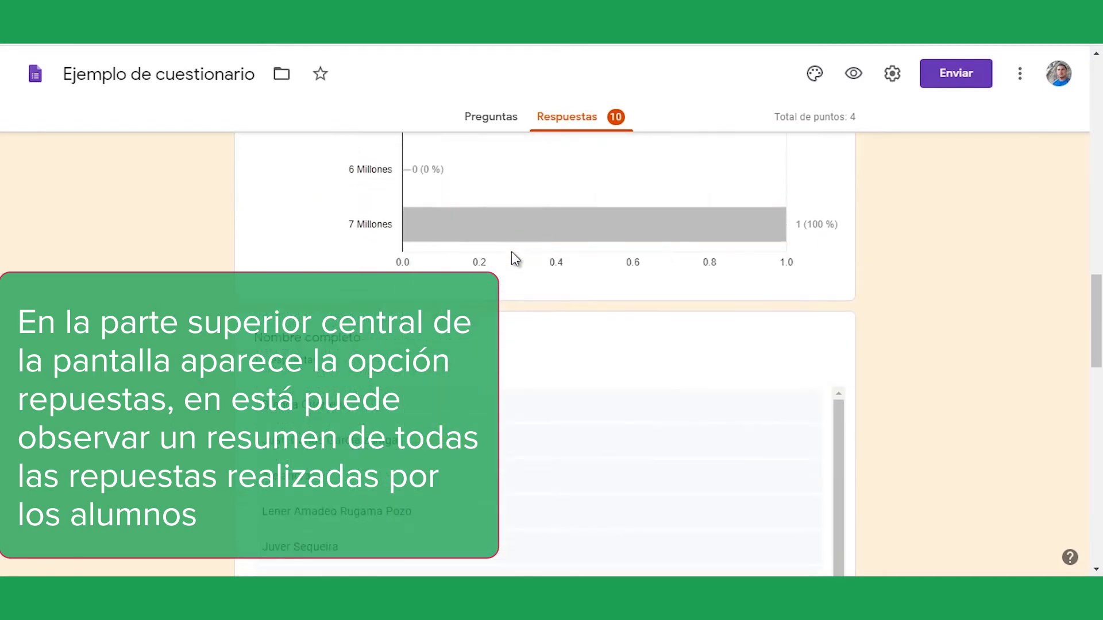
scroll(513, 258, up, 11)
scroll(515, 258, up, 14)
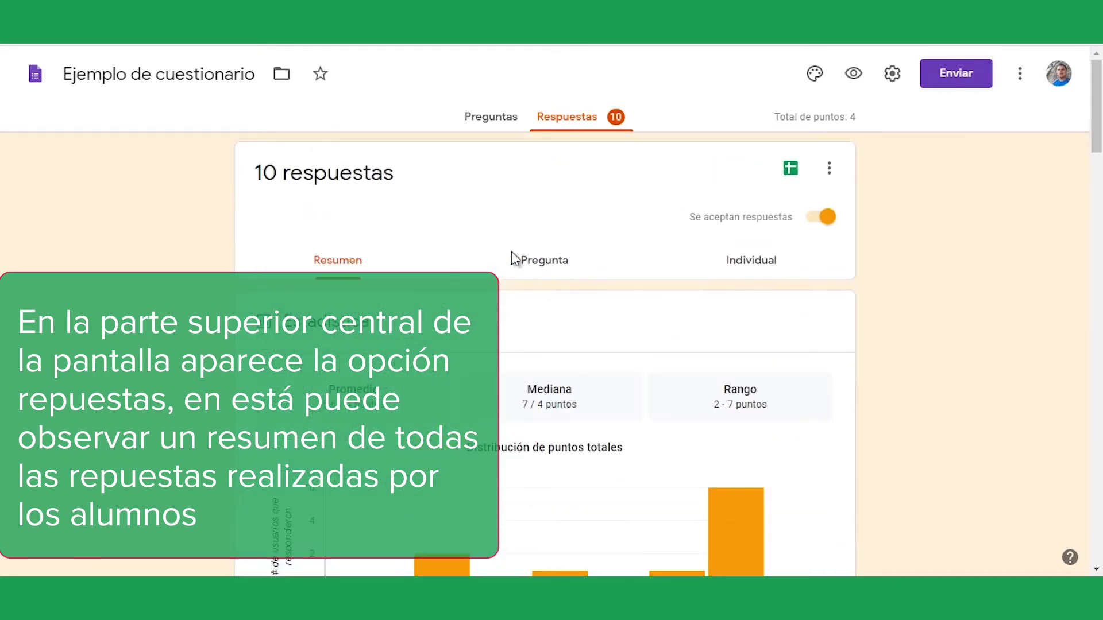
scroll(445, 397, down, 3)
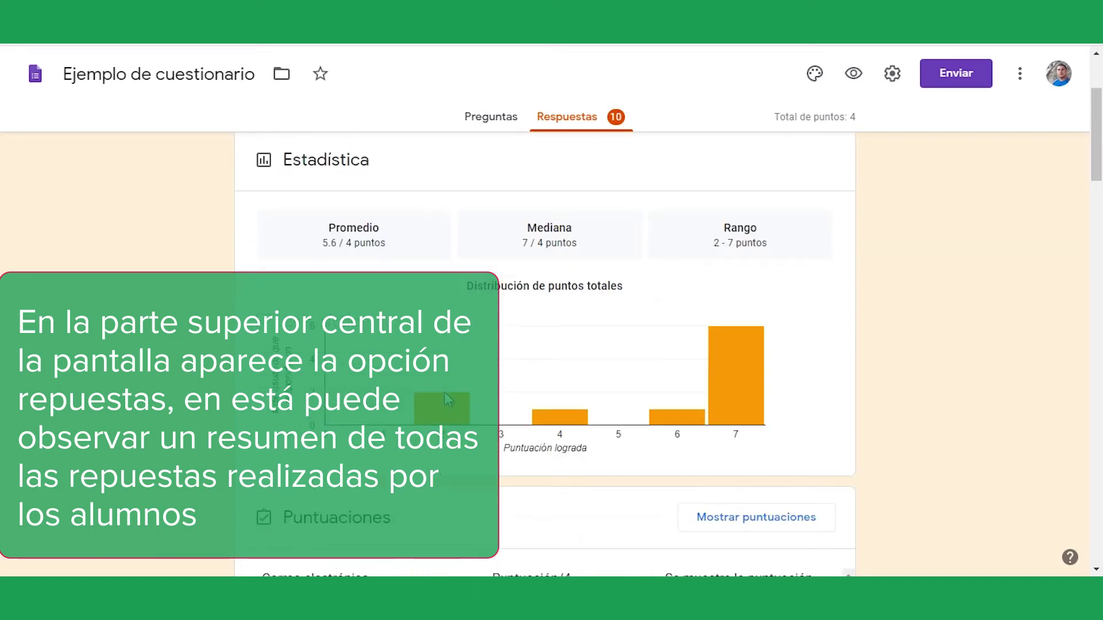
scroll(472, 384, up, 3)
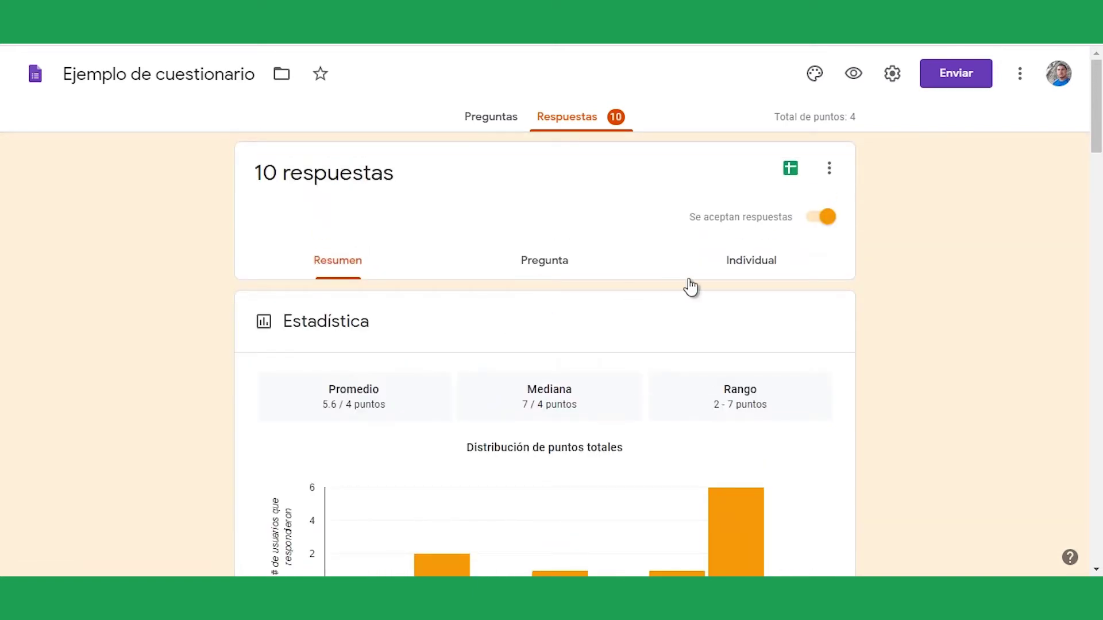
Show the individual responses, select the second respondent's submission, and review its answers and scores through to the end.
click(750, 264)
scroll(526, 292, down, 3)
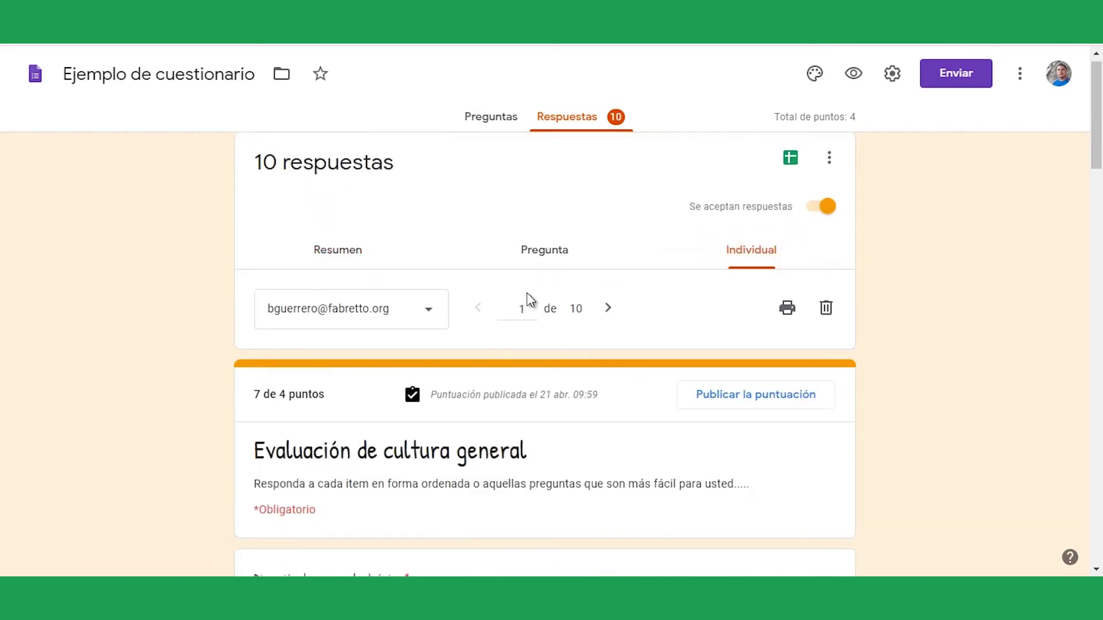
scroll(446, 260, up, 2)
click(433, 239)
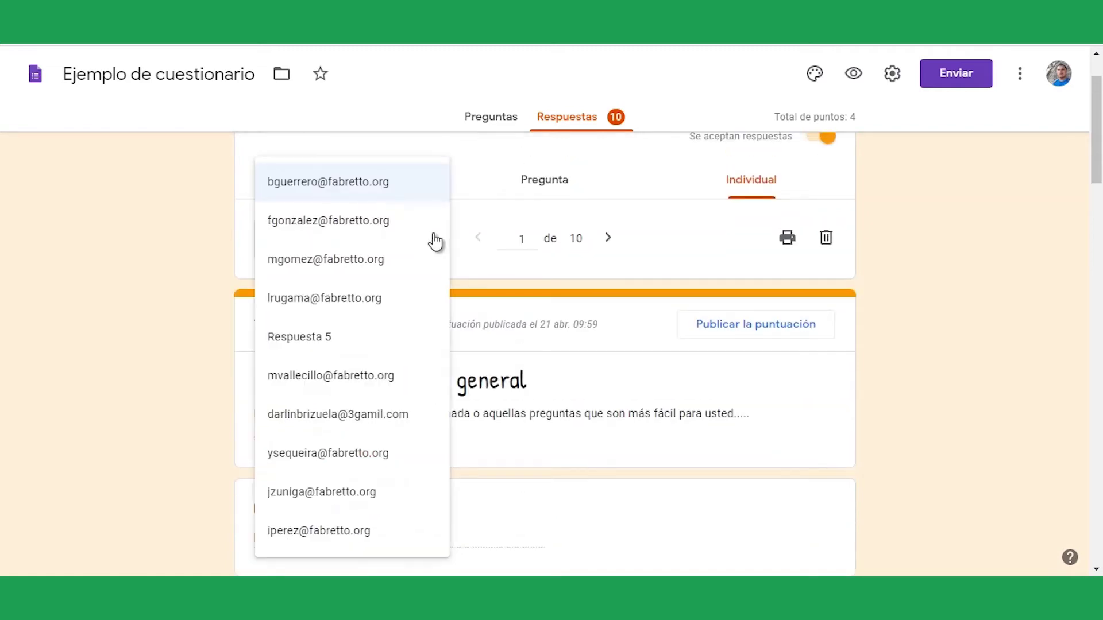
click(308, 222)
scroll(498, 381, down, 10)
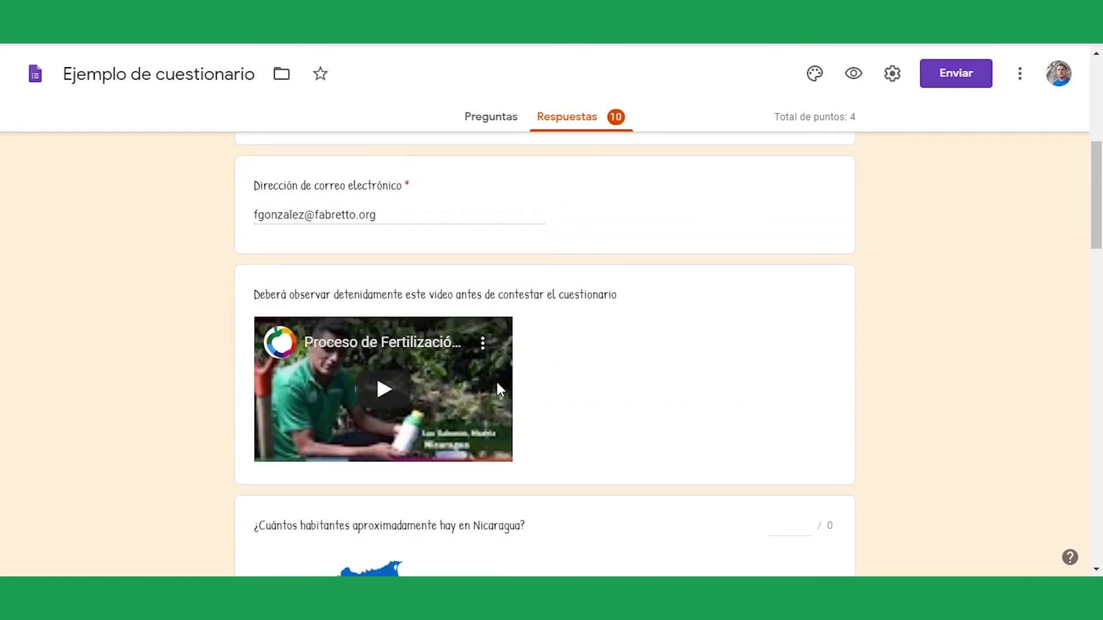
scroll(497, 382, down, 11)
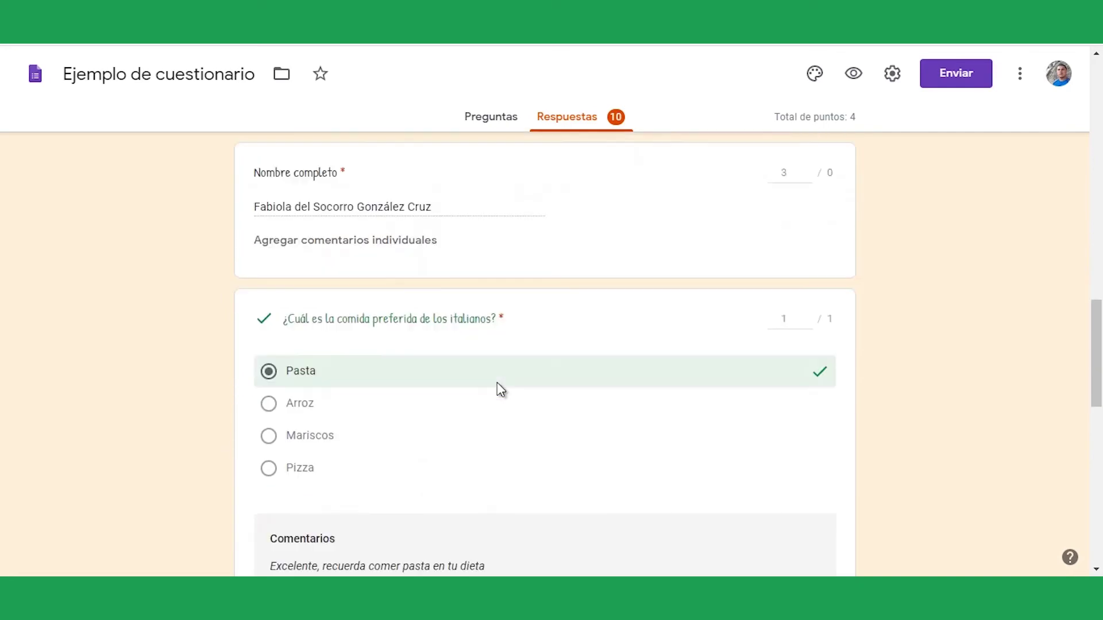
scroll(497, 381, down, 8)
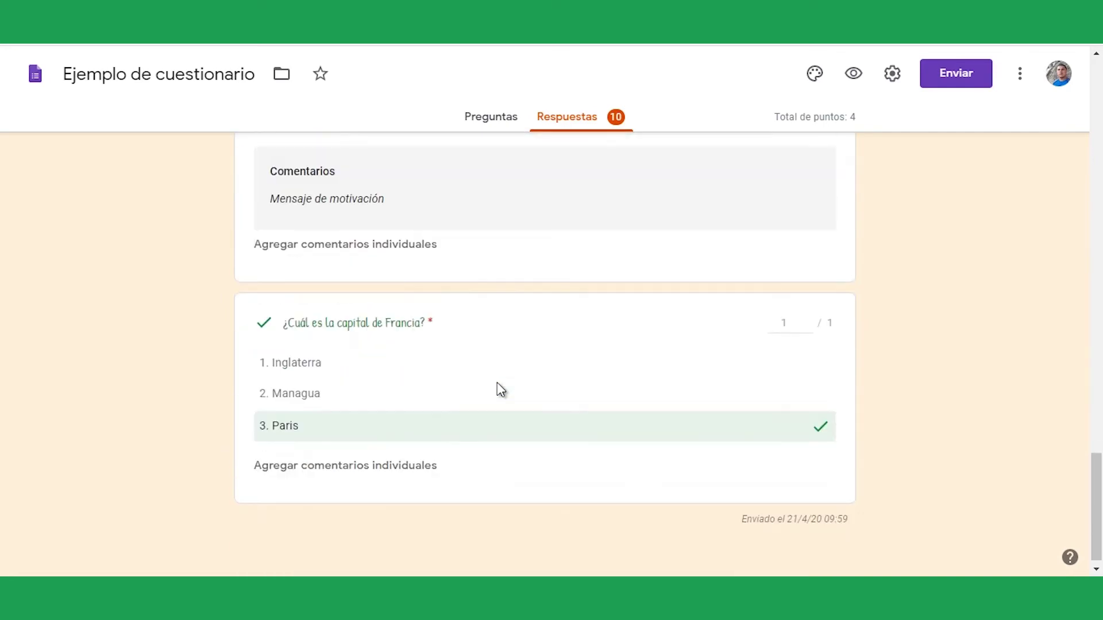
scroll(498, 381, up, 20)
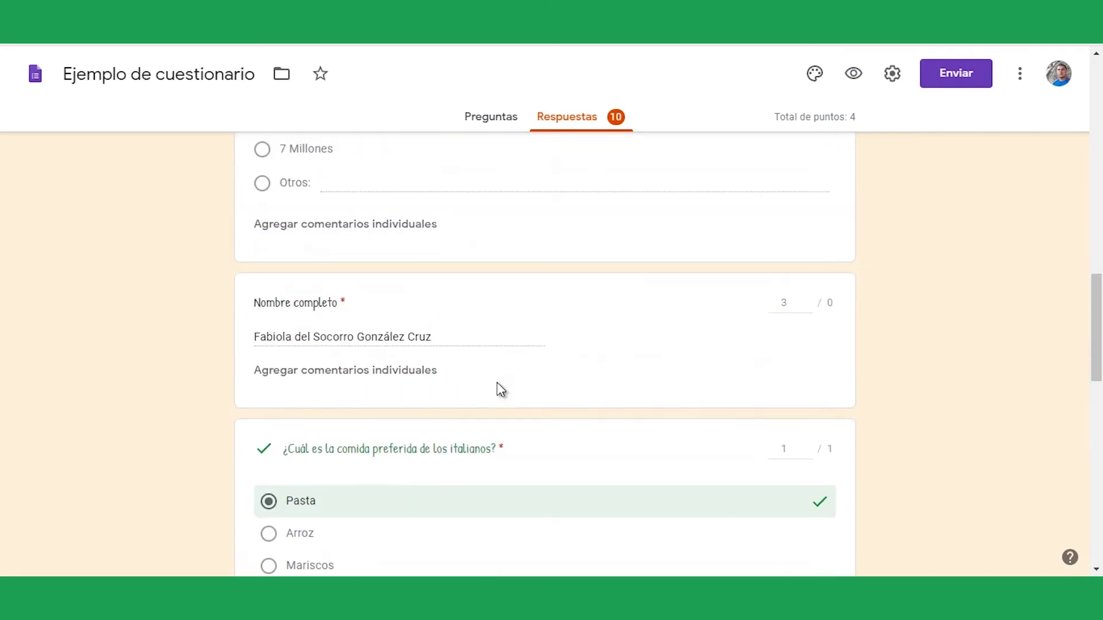
scroll(498, 383, up, 3)
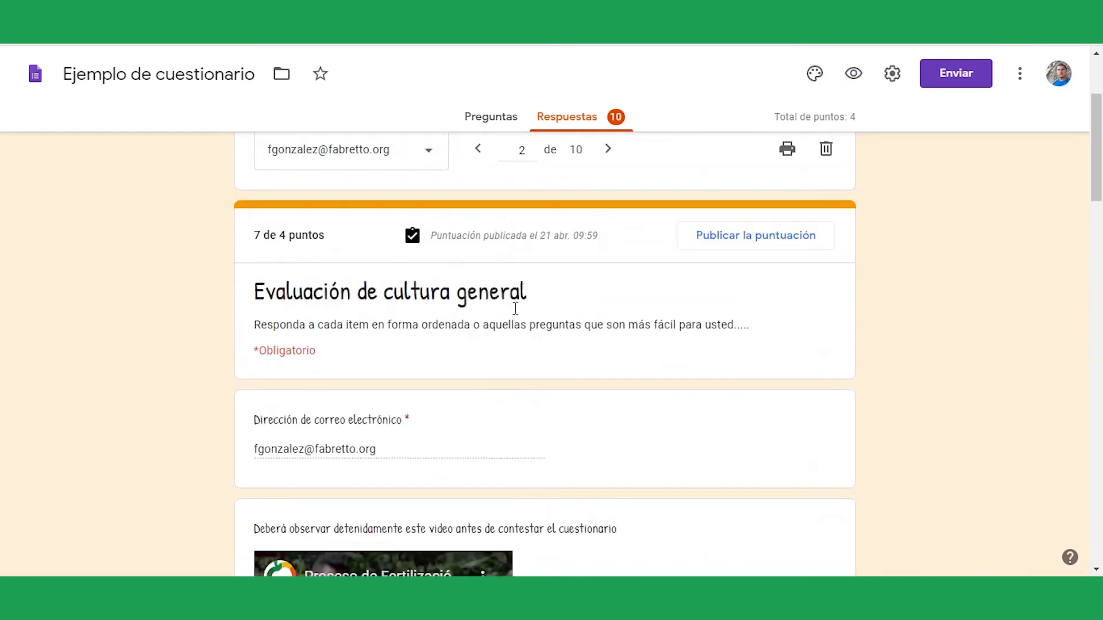
scroll(611, 291, up, 3)
Advance through the individual responses to the fourth submission and look over its score and answers.
click(607, 310)
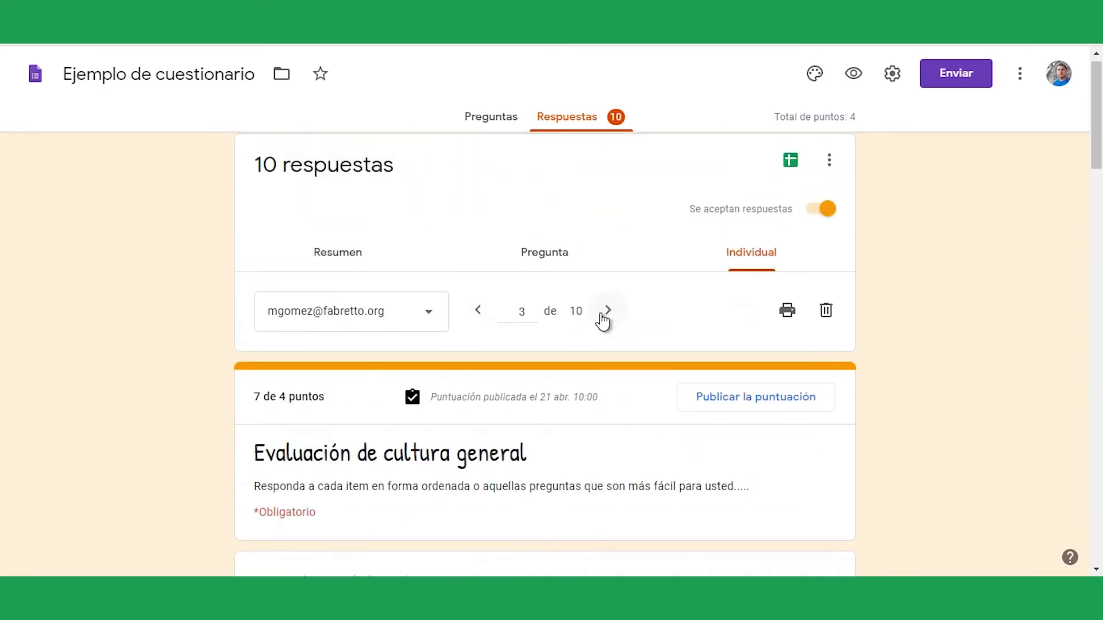
click(608, 312)
scroll(428, 421, down, 7)
scroll(376, 408, up, 6)
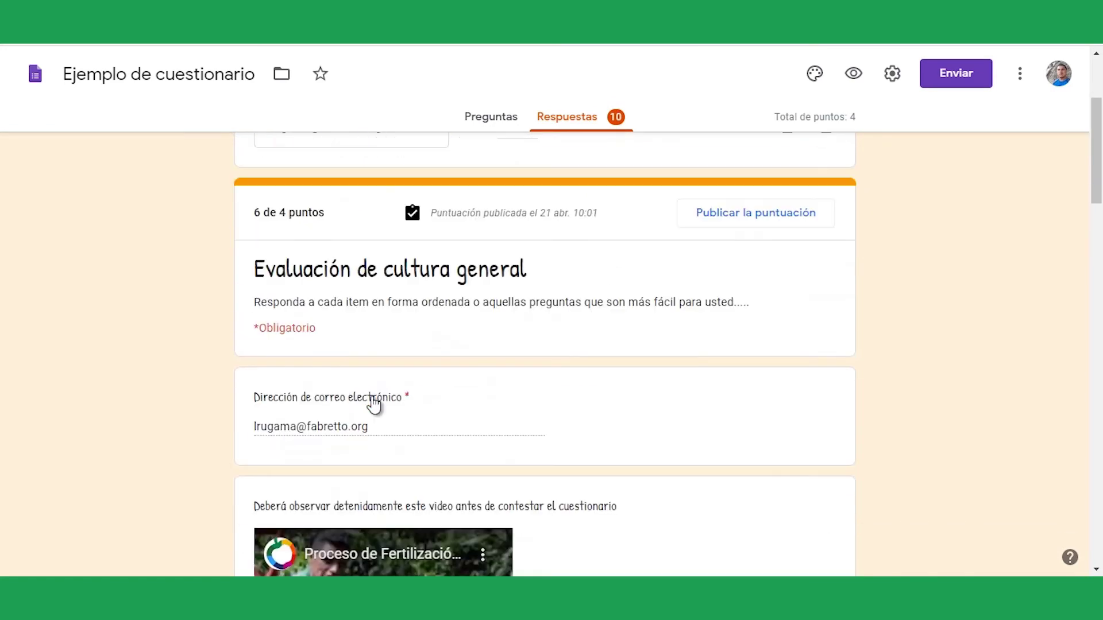
scroll(498, 334, up, 2)
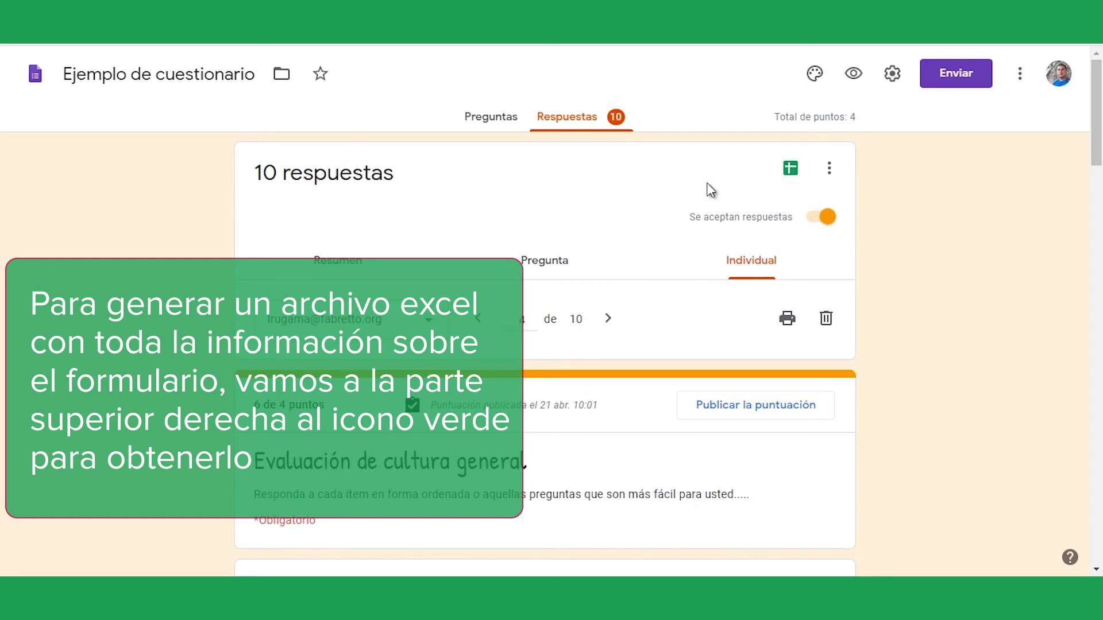
Open the form's responses in the linked spreadsheet and examine the email addresses, scores and the question header about Italians' preferred food.
click(791, 170)
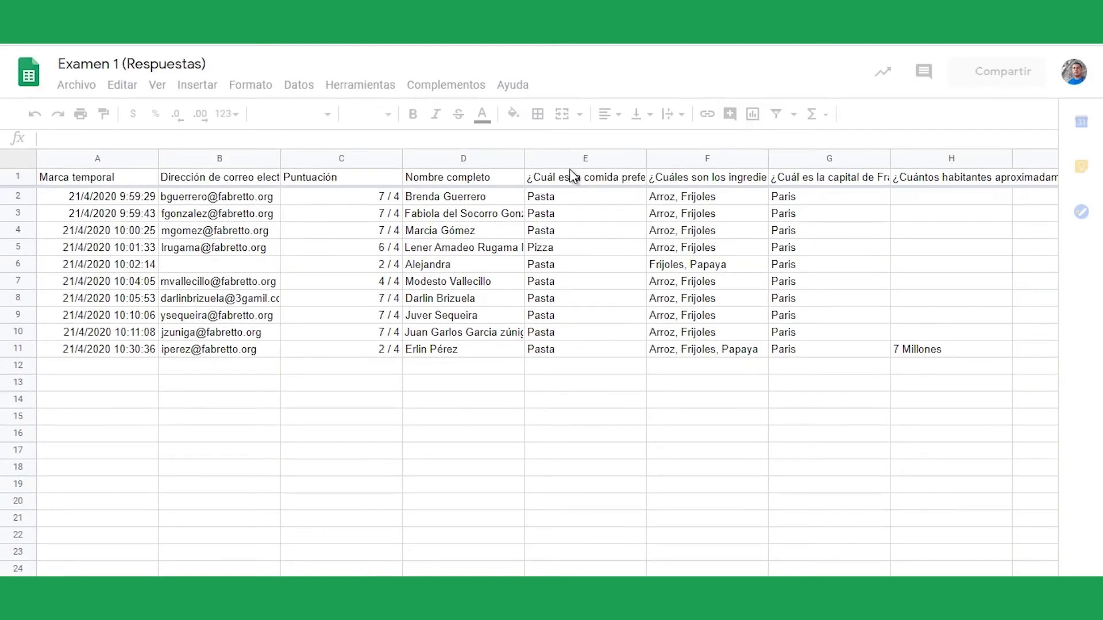
click(434, 251)
drag(215, 198, 215, 351)
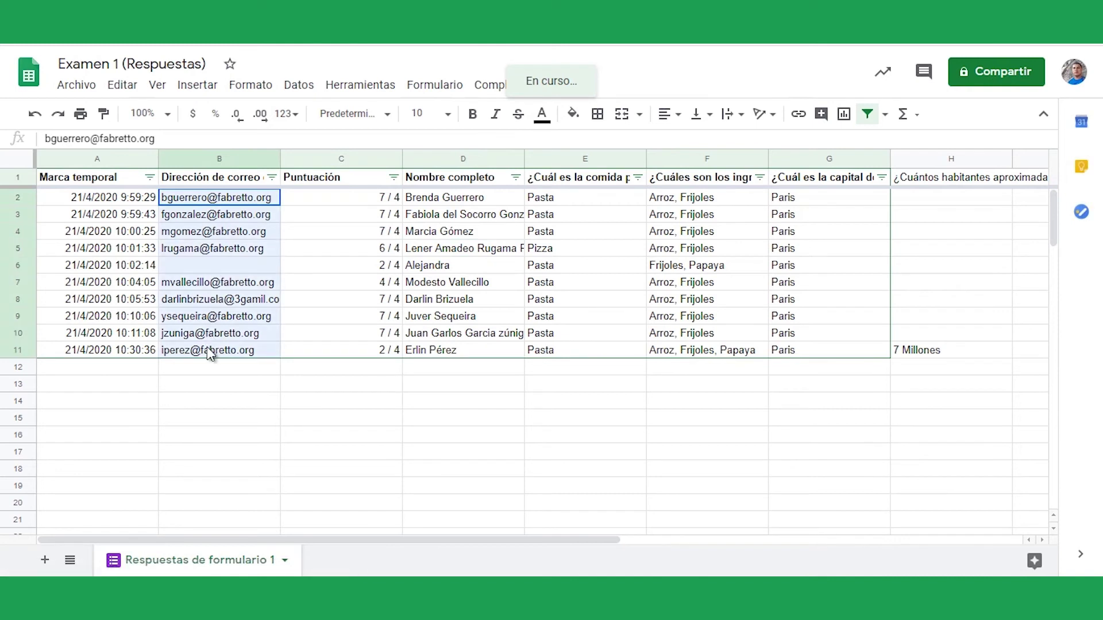
drag(383, 200, 381, 351)
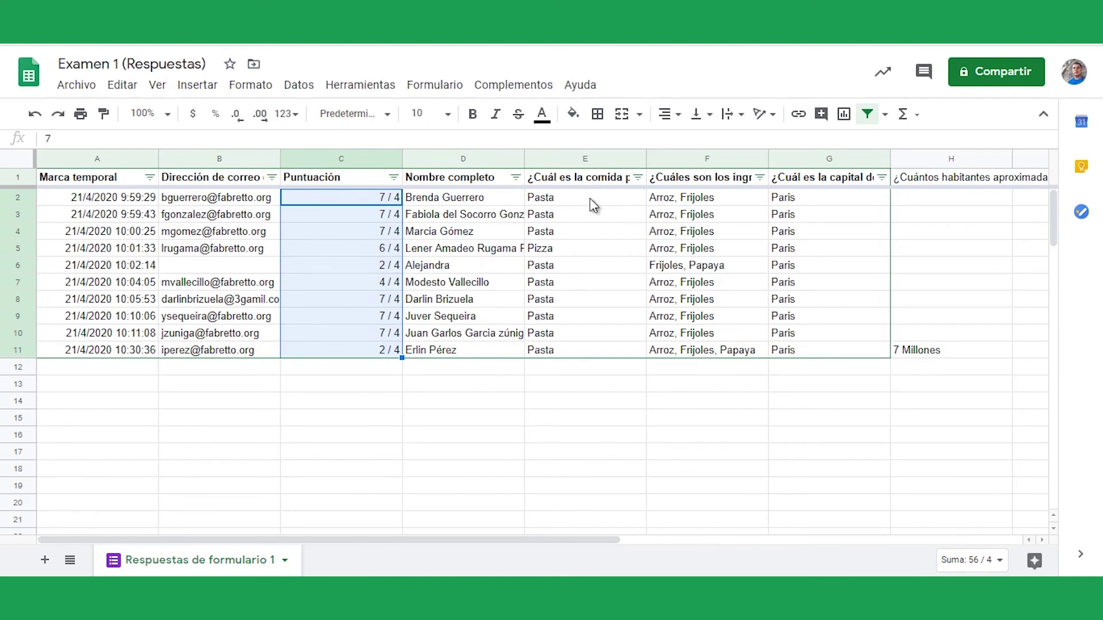
click(582, 178)
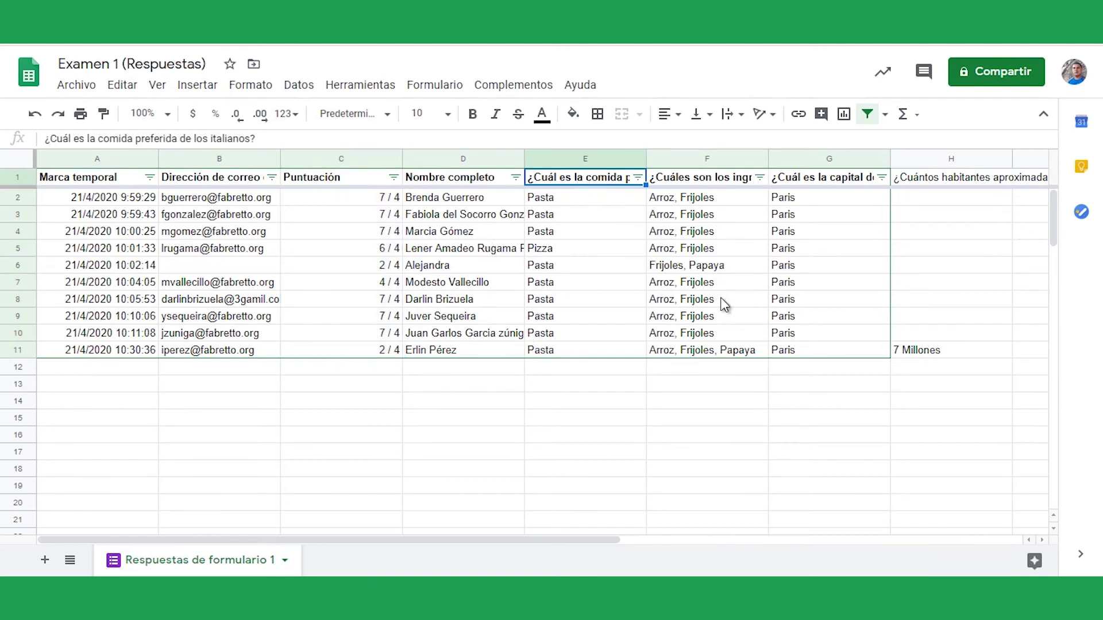
click(385, 370)
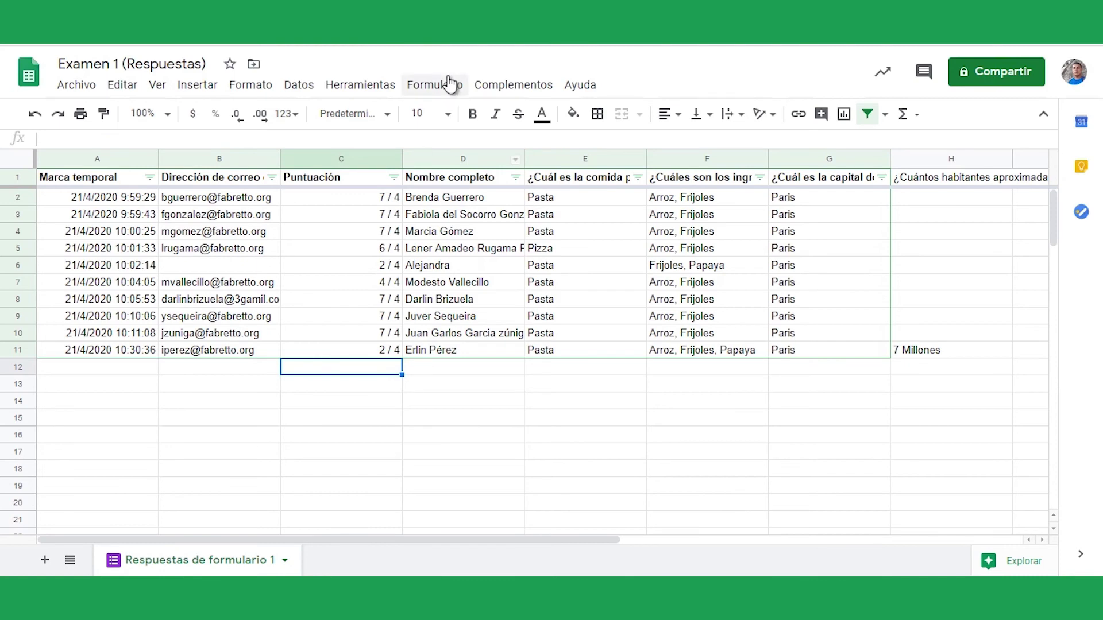
Return to the form's responses, open the print preview of the fourth individual response, and check its pages.
key(ctrl+Tab)
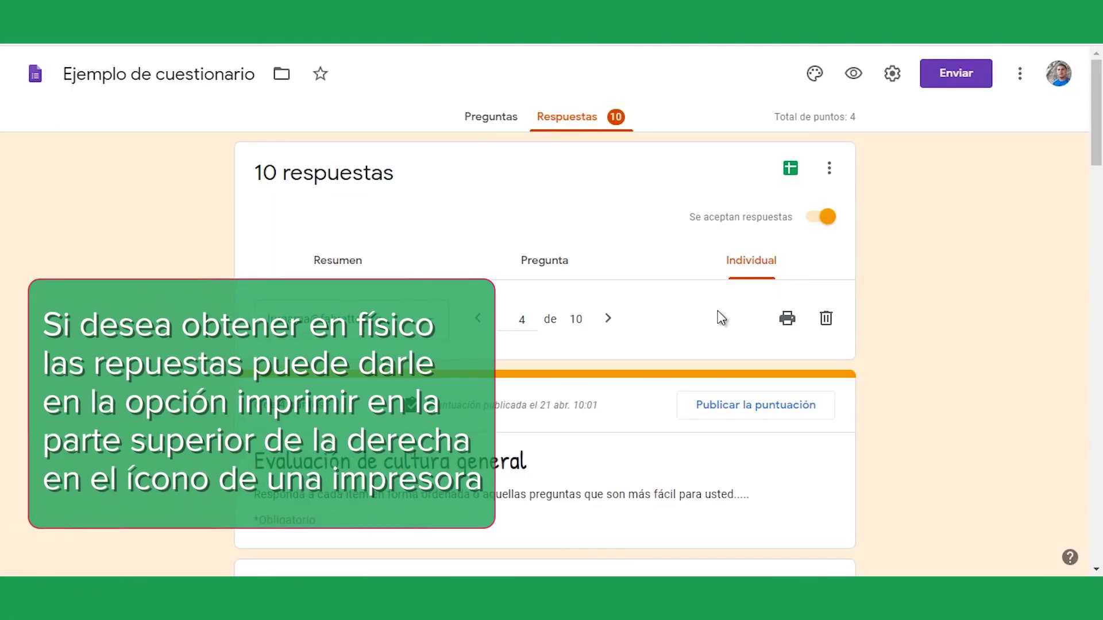
click(784, 322)
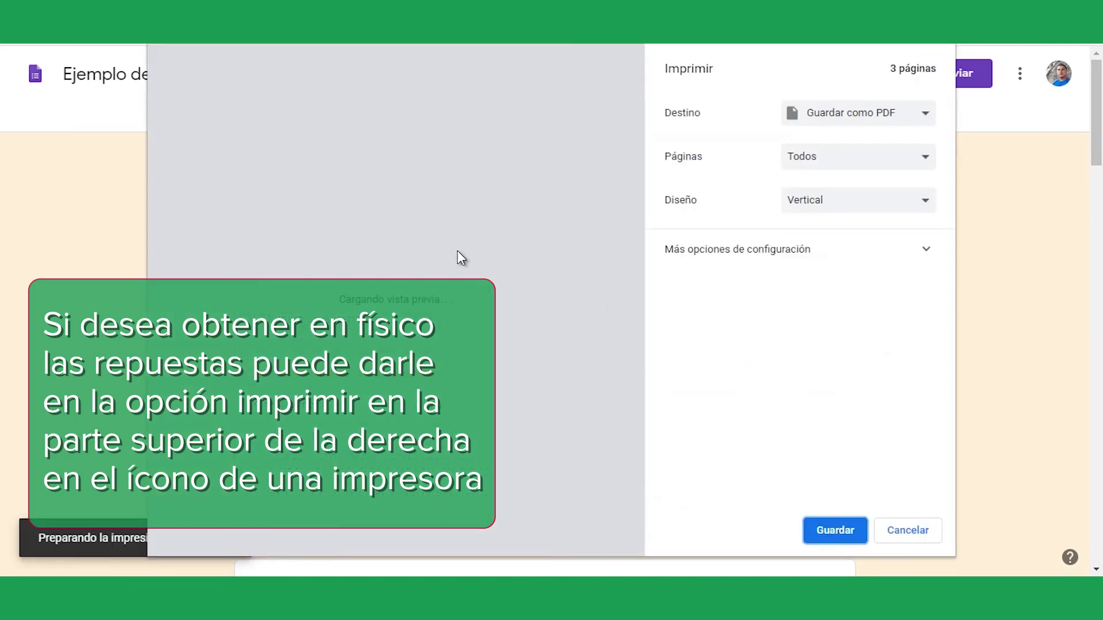
scroll(458, 253, down, 14)
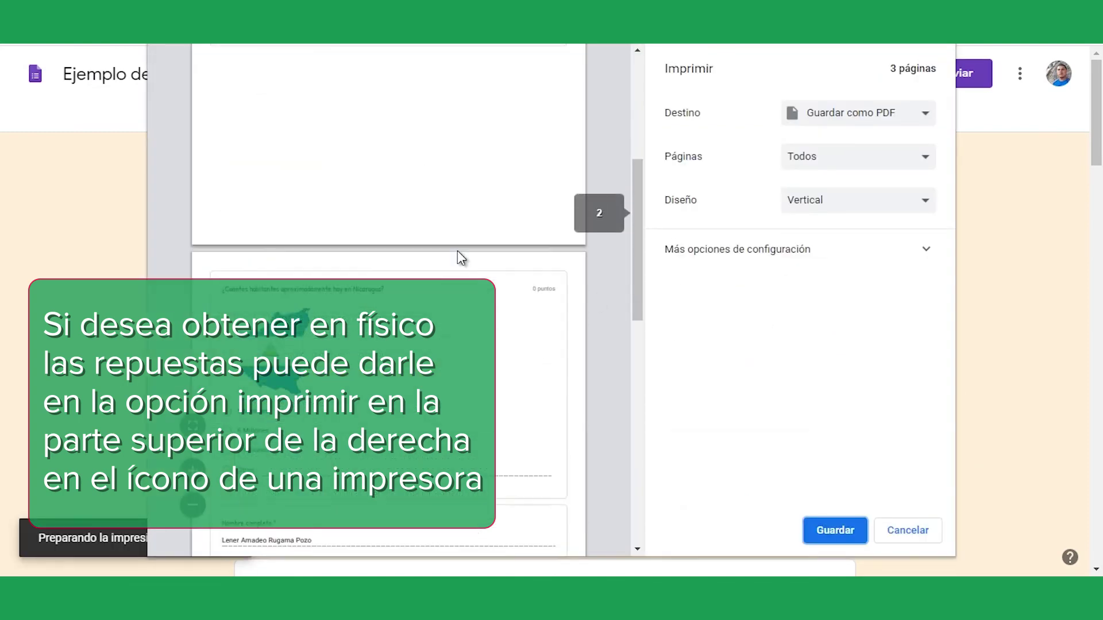
scroll(458, 253, down, 4)
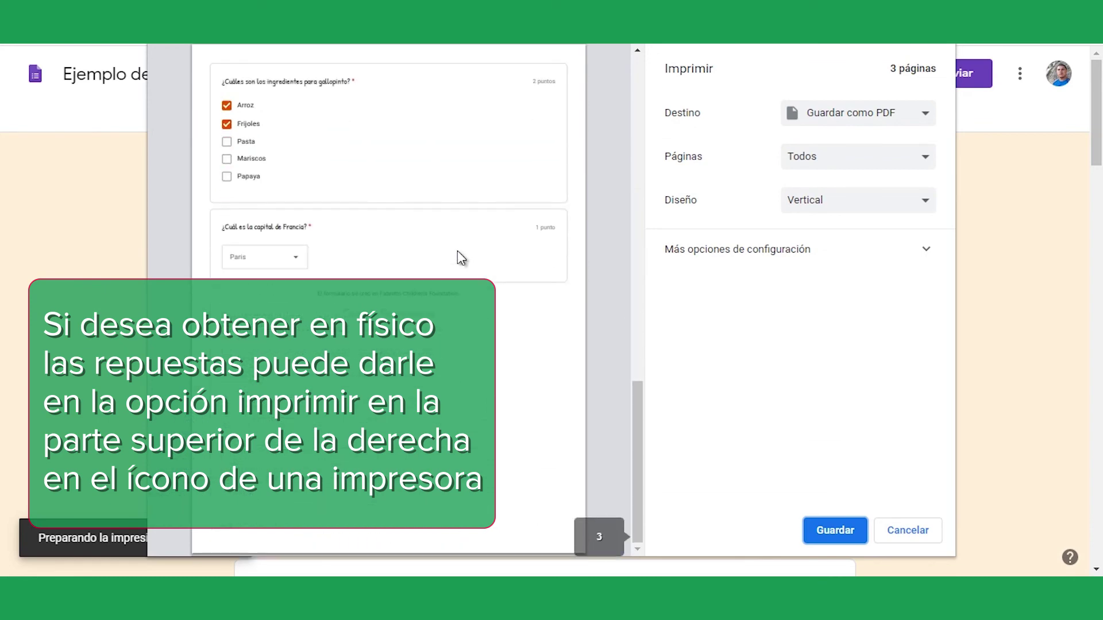
scroll(458, 252, up, 7)
scroll(458, 253, up, 8)
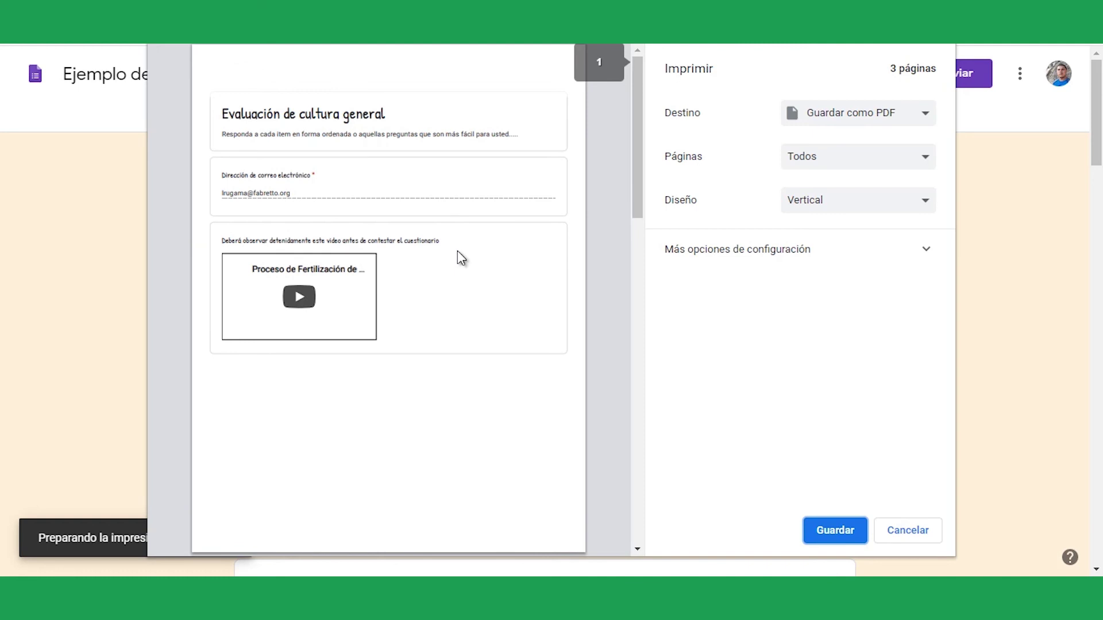
scroll(457, 281, down, 3)
scroll(456, 281, down, 12)
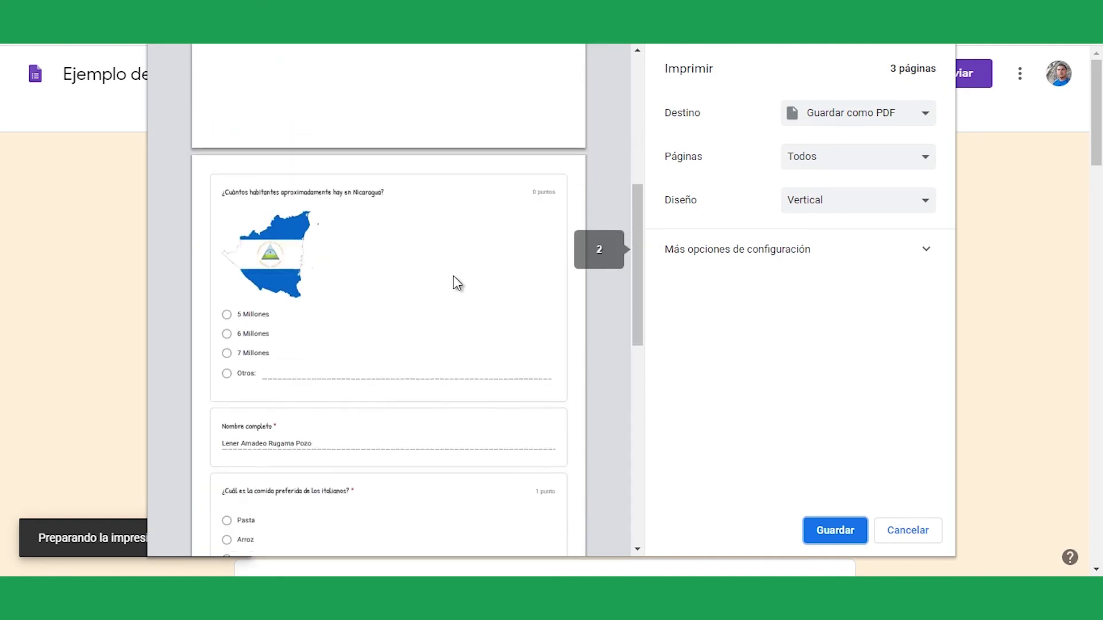
scroll(457, 282, up, 5)
scroll(453, 277, up, 8)
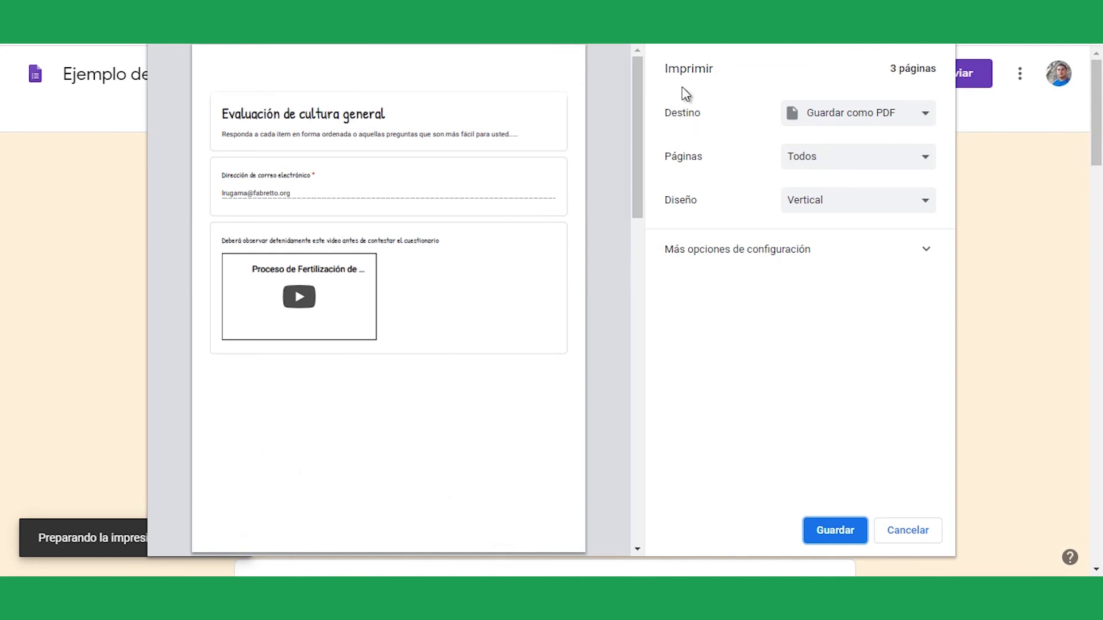
Check the available print destinations keeping Guardar como PDF, look through the preview pages, and cancel the printout.
click(906, 112)
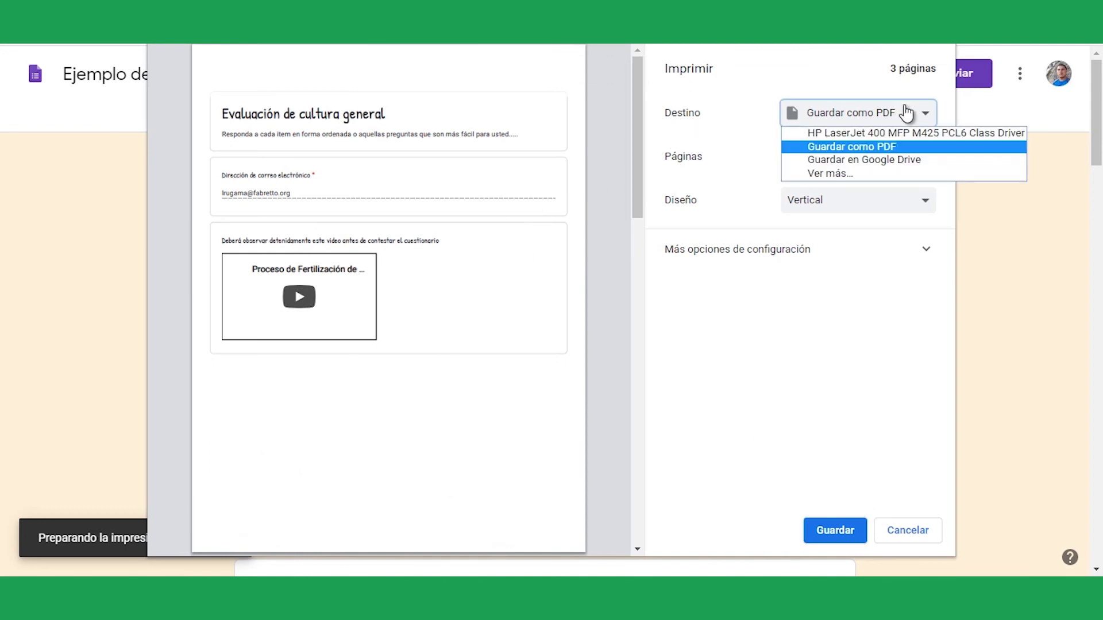
click(824, 148)
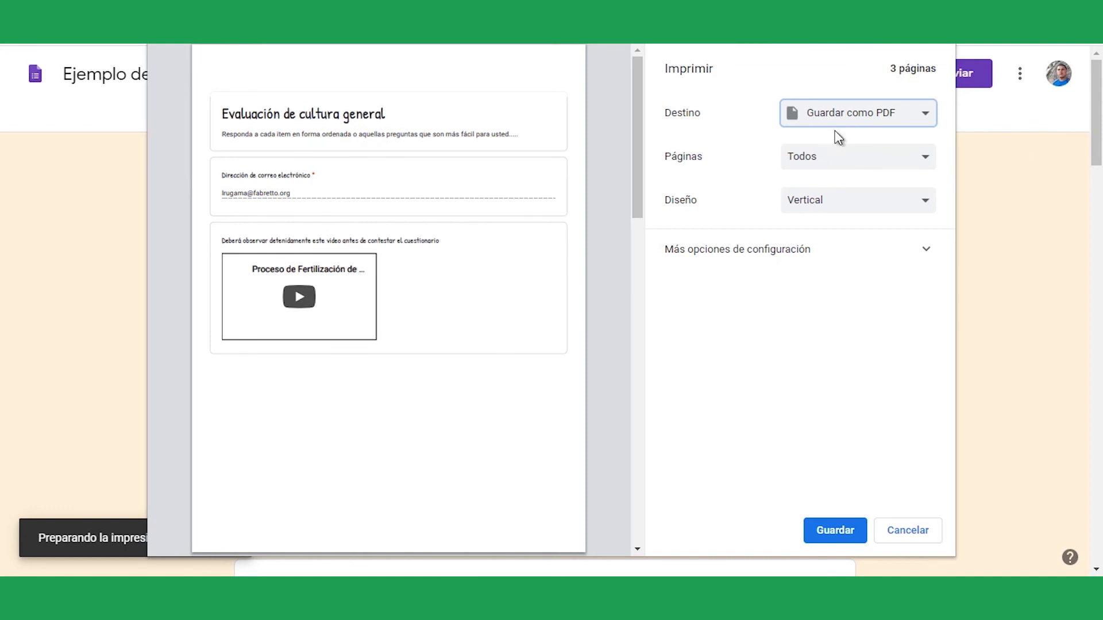
scroll(456, 261, down, 10)
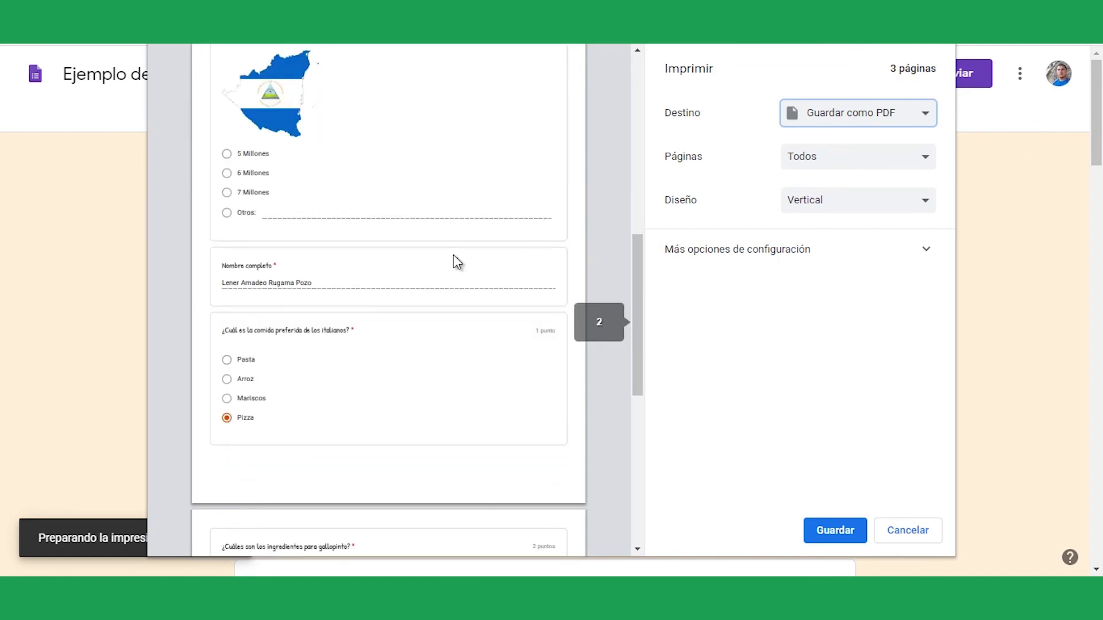
click(908, 530)
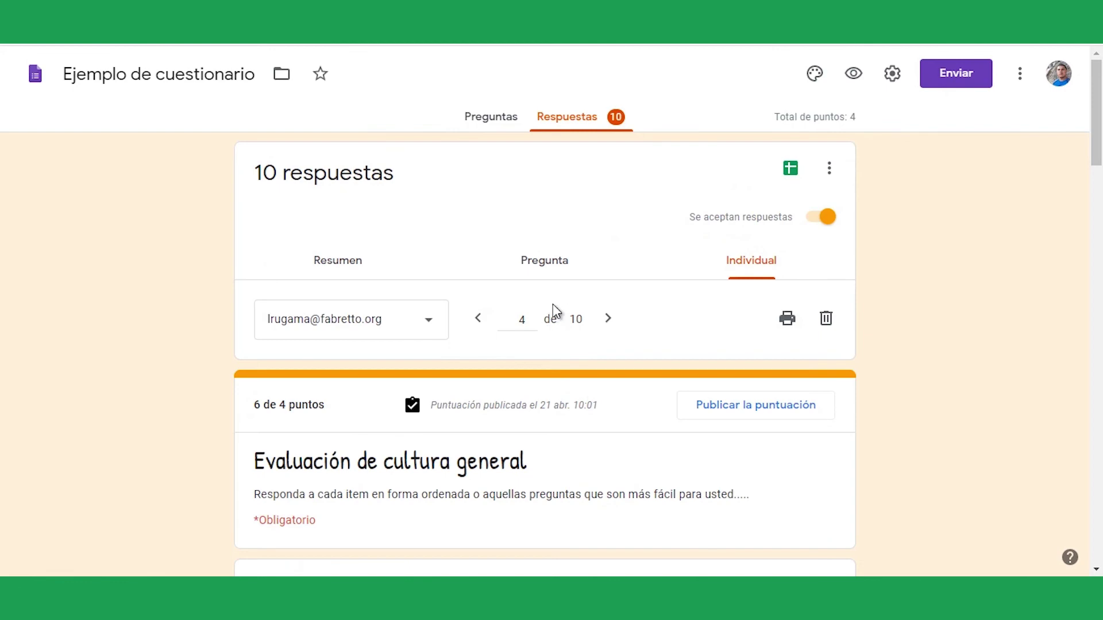
scroll(506, 302, down, 6)
scroll(510, 305, up, 3)
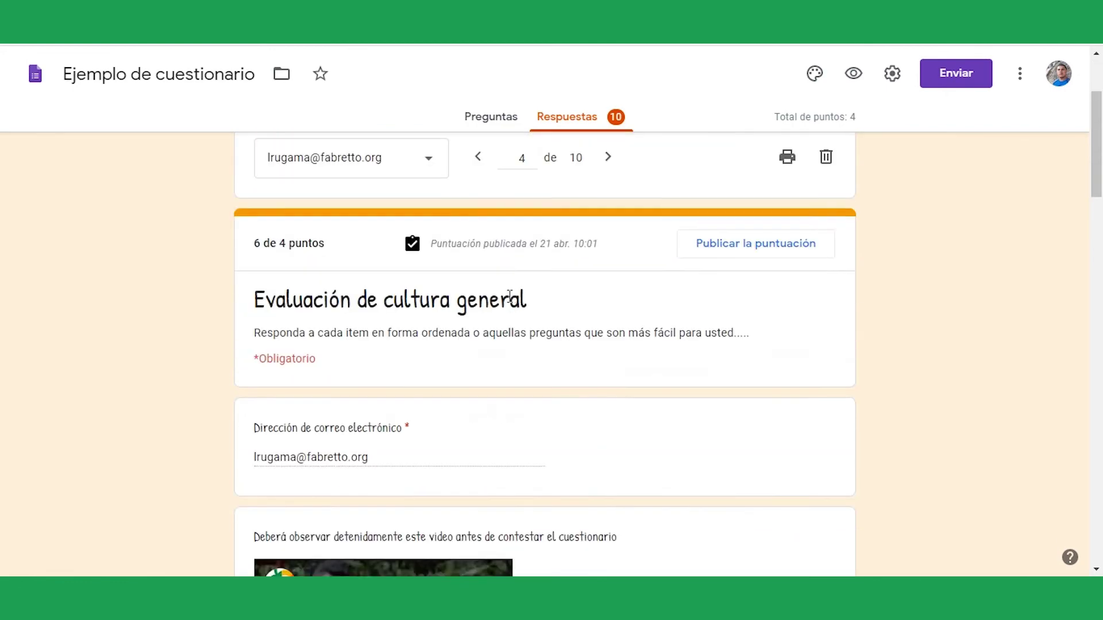
scroll(510, 304, up, 3)
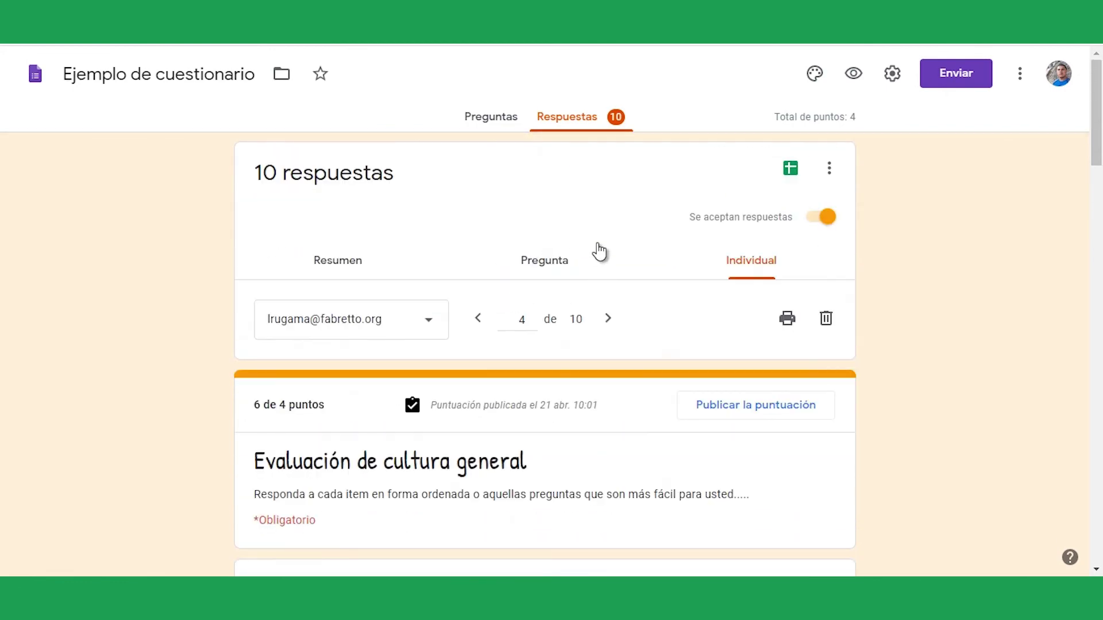